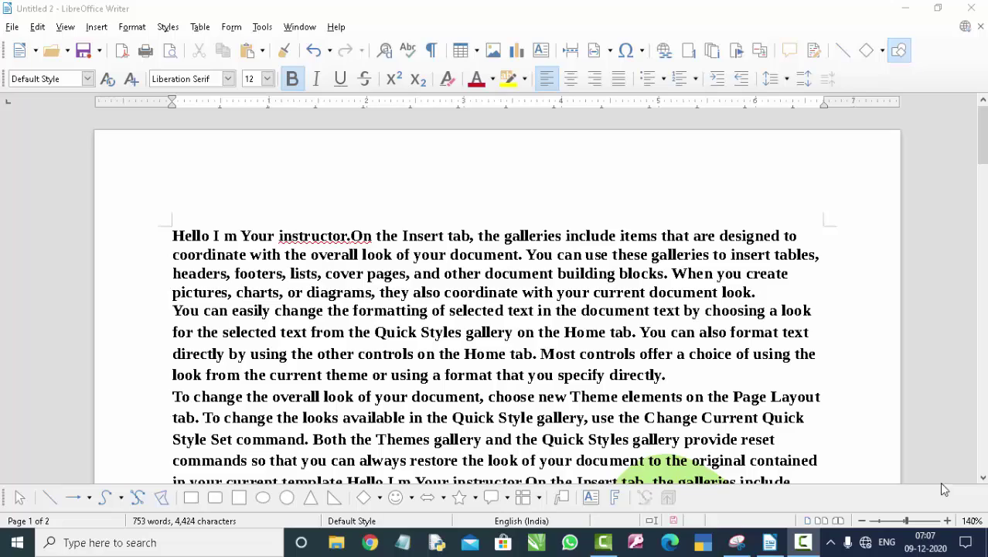
# - Scroll through the watermarked Untitled 2 document to review its bold paragraphs
pyautogui.scroll(-1, 688, 422)
pyautogui.scroll(-2, 688, 421)
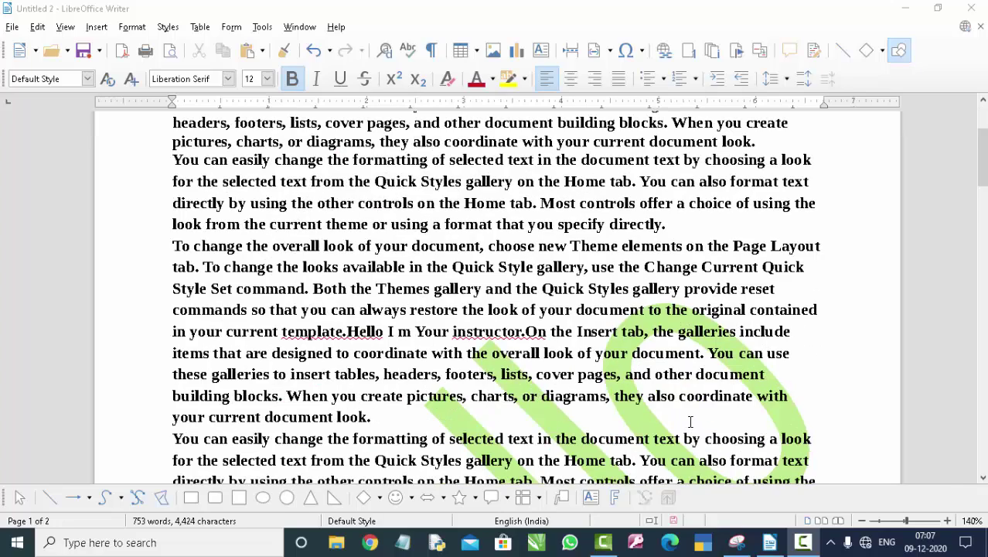
pyautogui.scroll(-1, 688, 422)
pyautogui.scroll(-2, 688, 421)
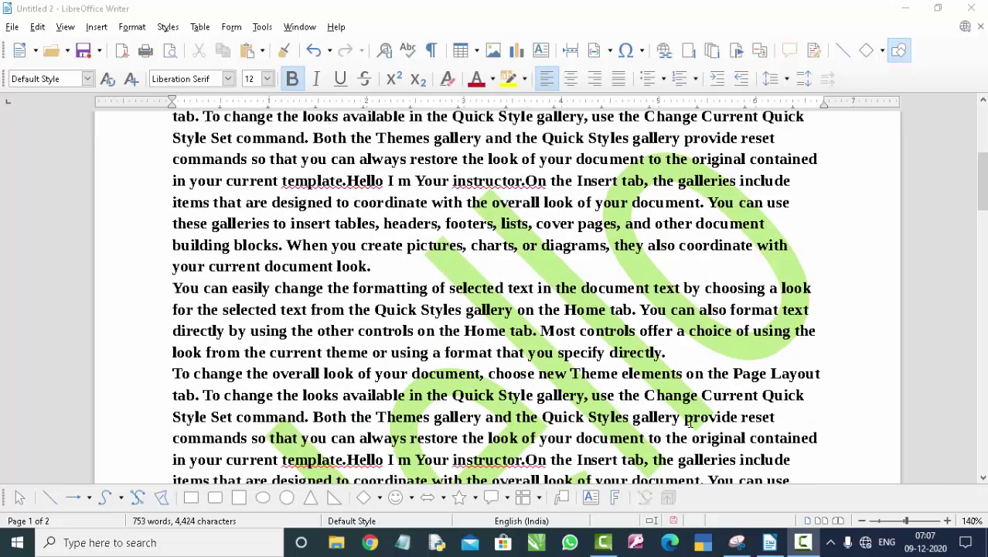
pyautogui.scroll(-1, 691, 421)
pyautogui.scroll(-1, 691, 421)
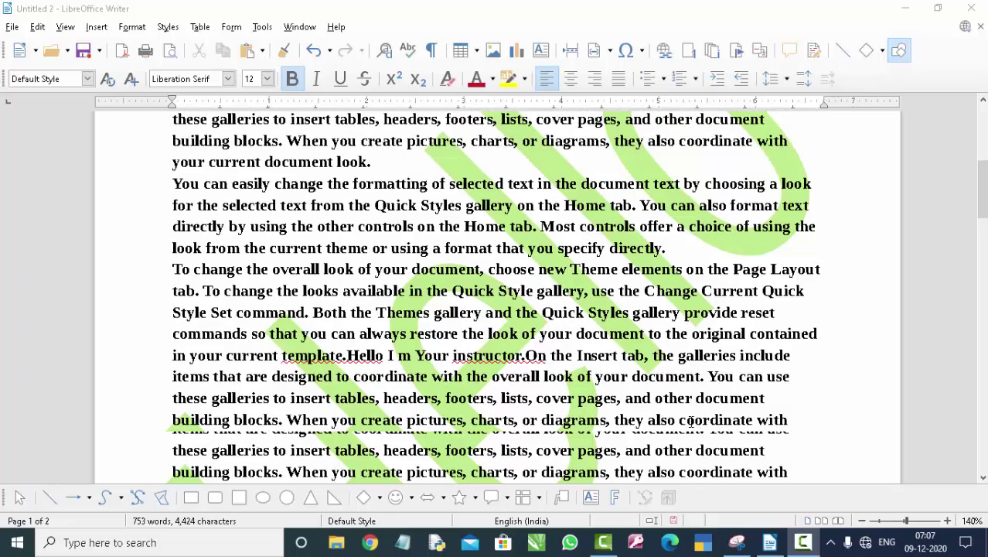
pyautogui.scroll(1, 691, 422)
pyautogui.scroll(1, 691, 422)
pyautogui.scroll(1, 690, 421)
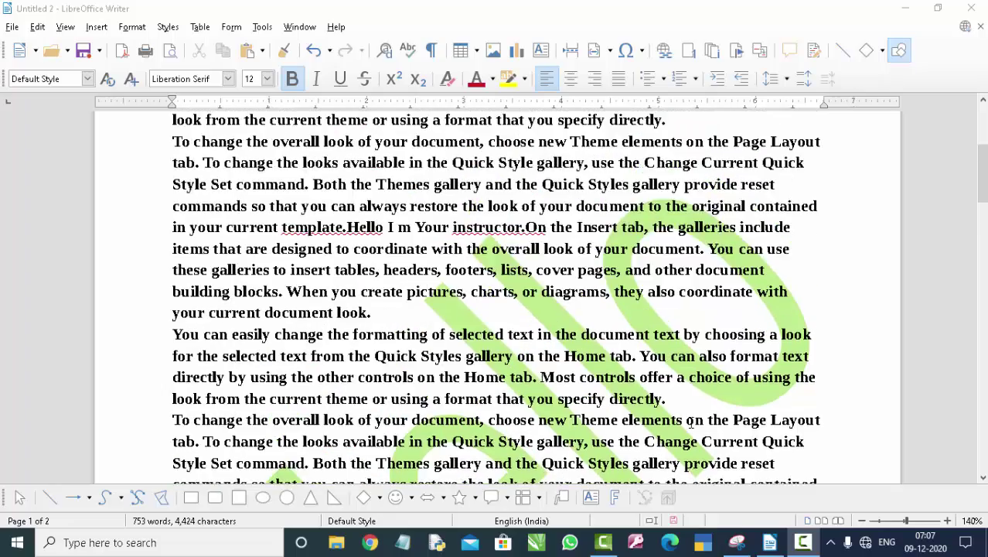
pyautogui.scroll(1, 690, 421)
pyautogui.scroll(3, 691, 422)
pyautogui.scroll(1, 691, 422)
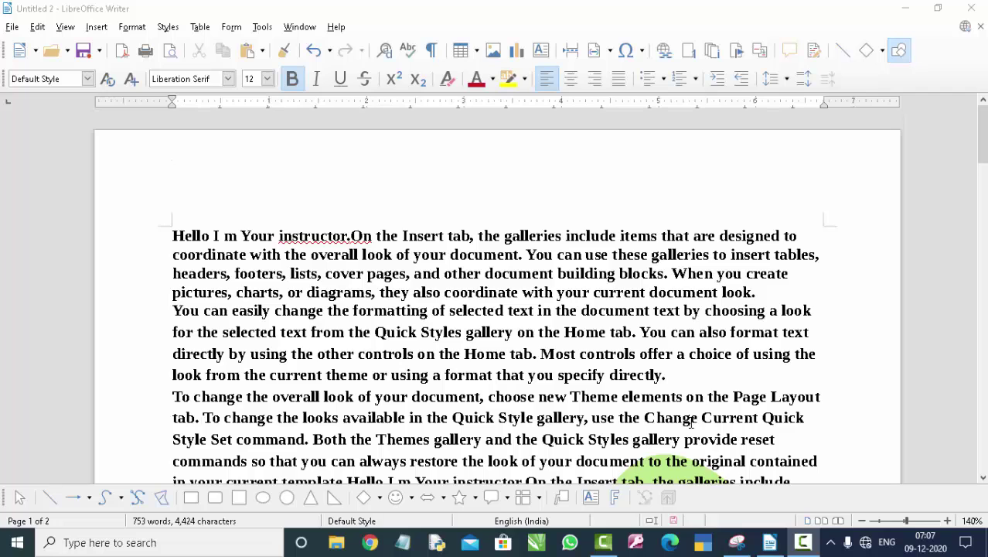
pyautogui.scroll(-1, 691, 421)
pyautogui.scroll(-2, 691, 421)
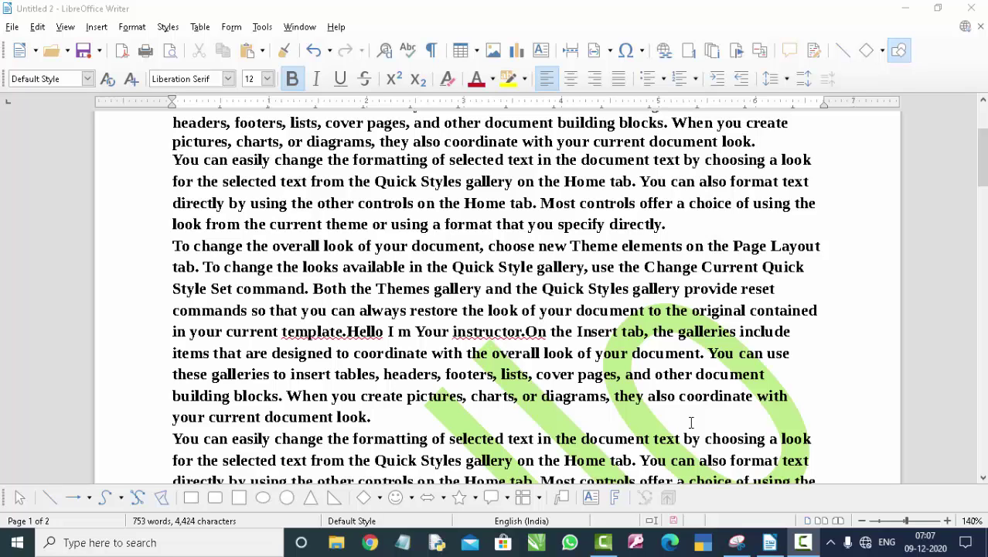
pyautogui.scroll(-1, 691, 422)
pyautogui.scroll(-1, 692, 422)
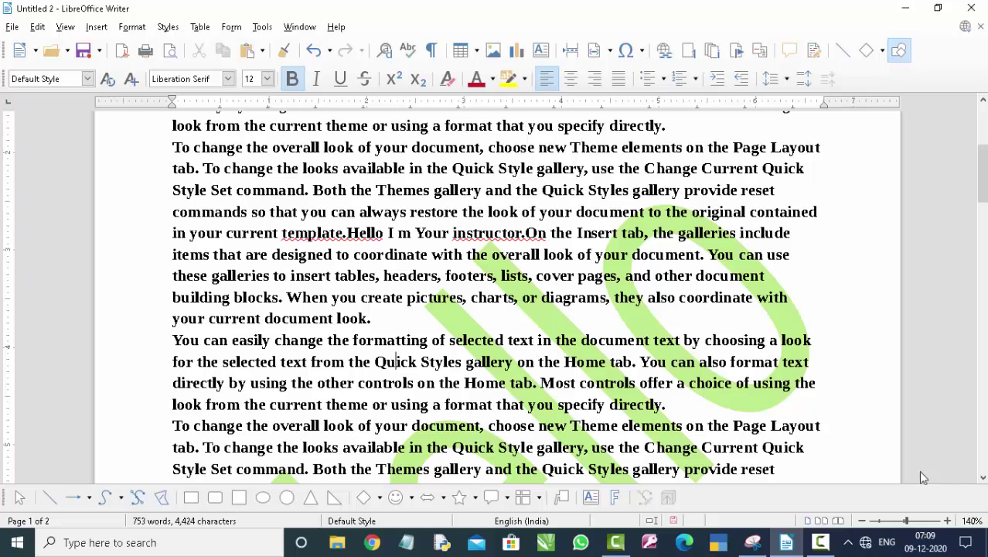
# - Copy the 357 words of bold text and switch to the blank Untitled 1 document
pyautogui.moveTo(815, 472); pyautogui.dragTo(3, 3)
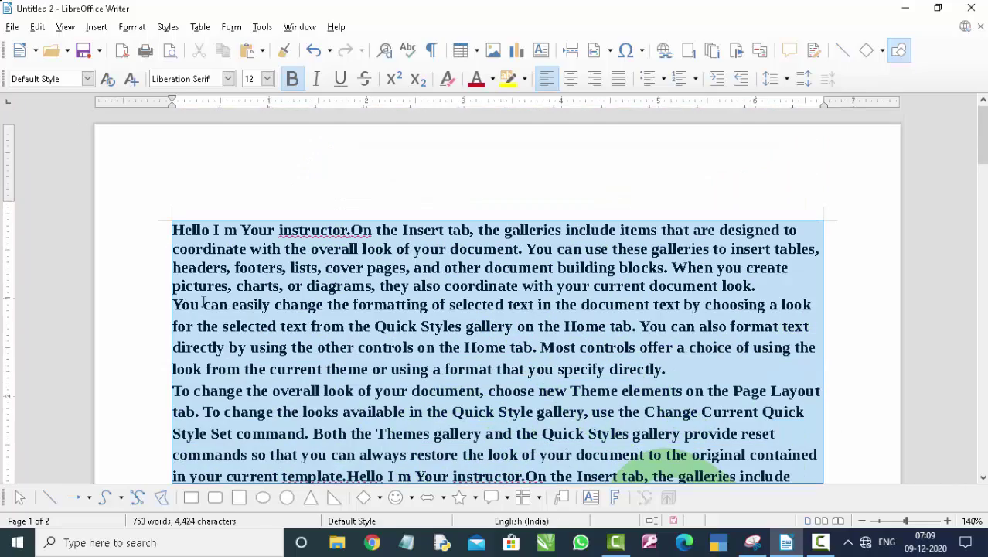
pyautogui.rightClick(203, 302)
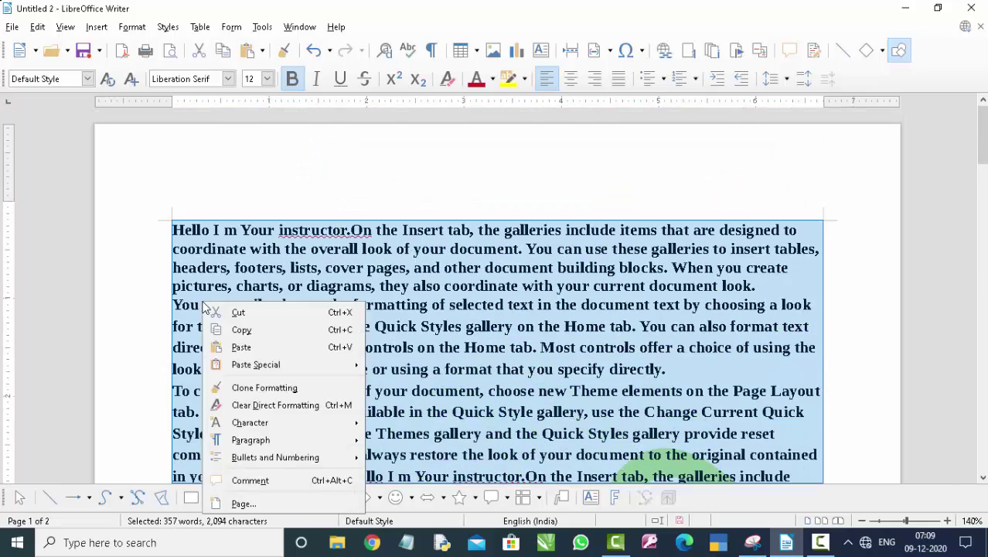
pyautogui.click(245, 331)
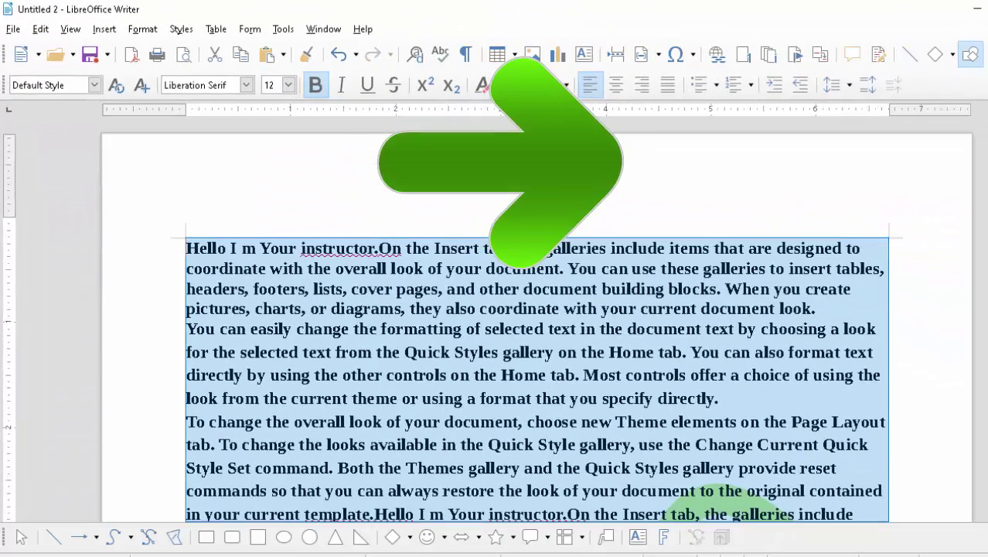
pyautogui.hotkey('ctrl', 'n')
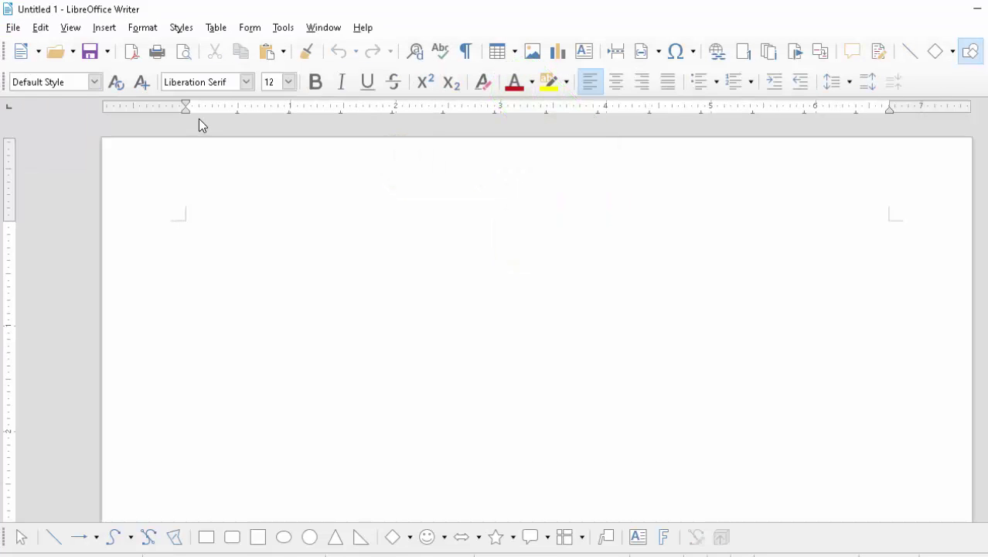
pyautogui.click(245, 82)
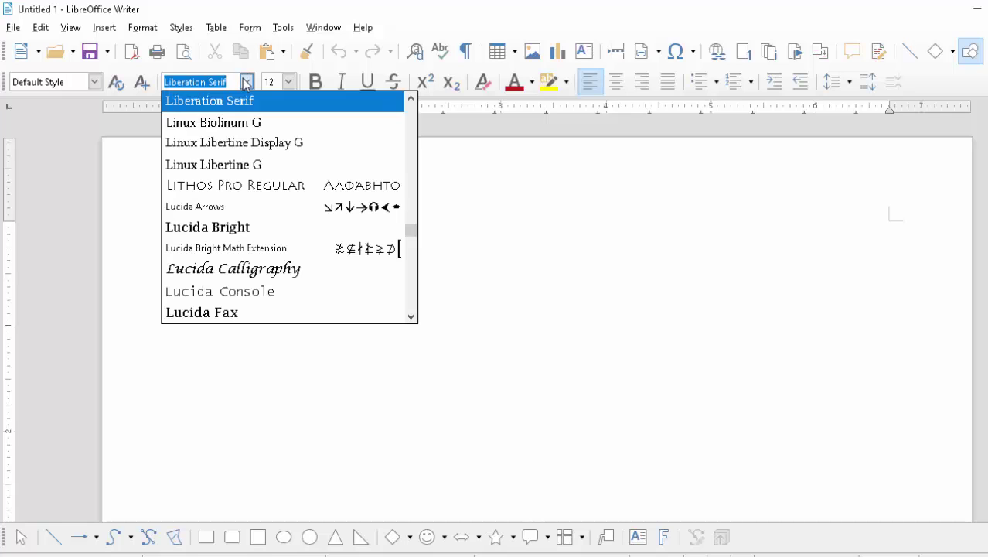
pyautogui.scroll(-3, 282, 271)
pyautogui.scroll(-4, 288, 272)
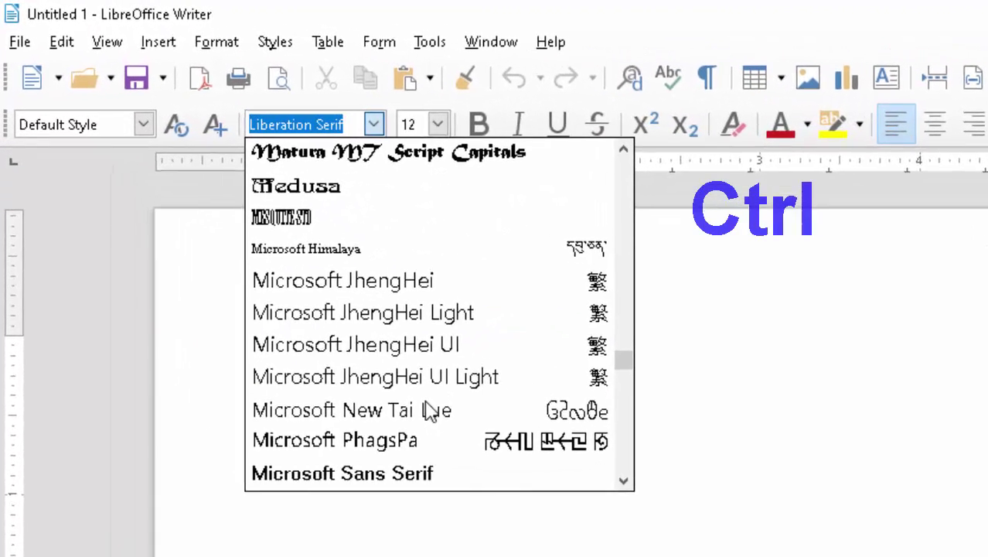
pyautogui.scroll(-1, 433, 414)
pyautogui.scroll(-3, 436, 415)
pyautogui.scroll(-2, 437, 415)
pyautogui.scroll(-4, 438, 418)
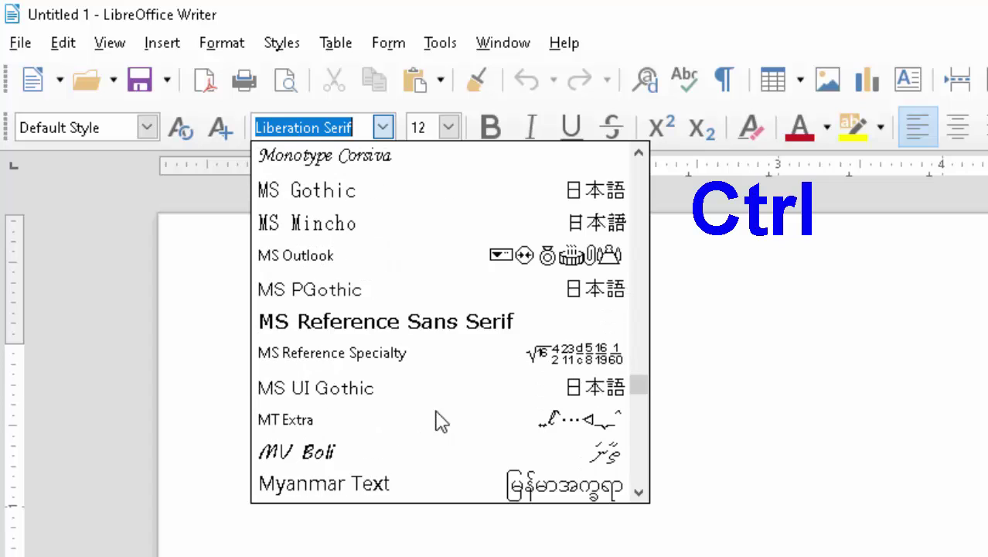
pyautogui.scroll(-1, 439, 419)
pyautogui.scroll(-4, 438, 418)
pyautogui.scroll(-4, 439, 418)
pyautogui.scroll(-4, 440, 420)
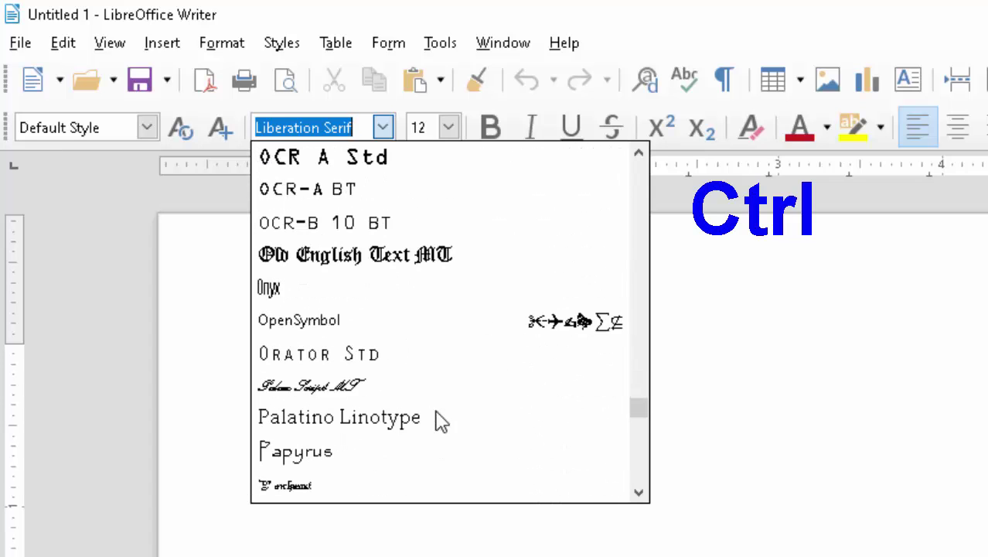
pyautogui.scroll(-1, 441, 421)
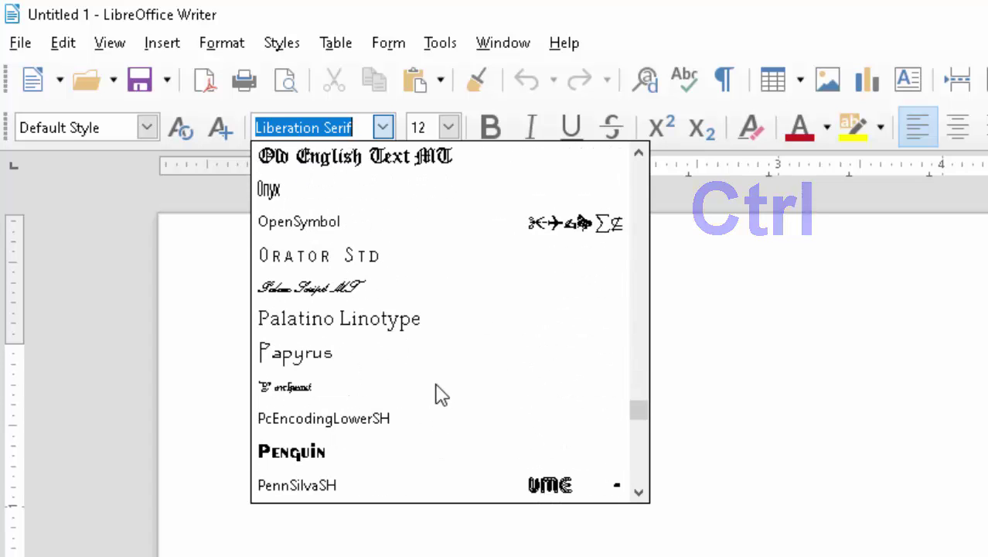
pyautogui.press('Escape')
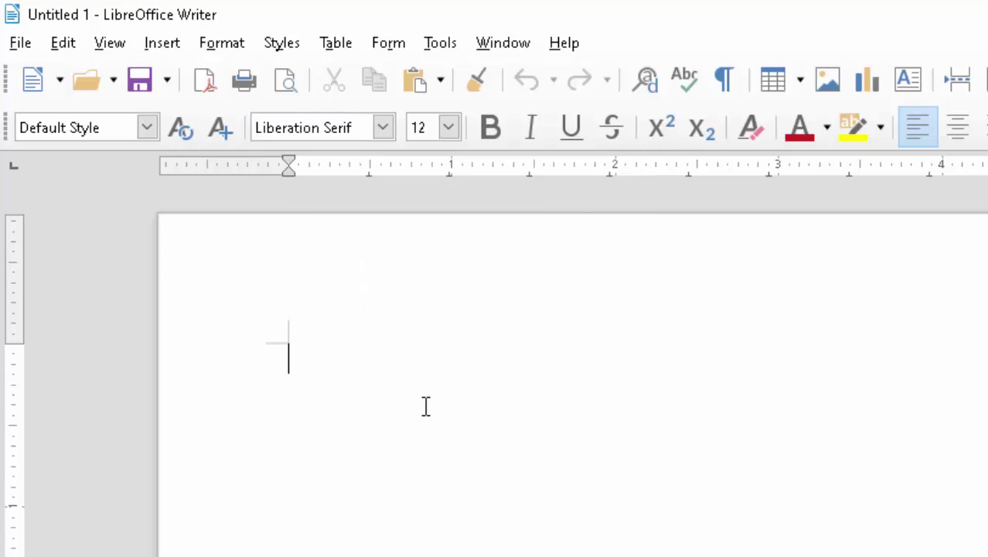
# - Paste the copied bold paragraphs twice into Untitled 1
pyautogui.hotkey('ctrl', 'v')
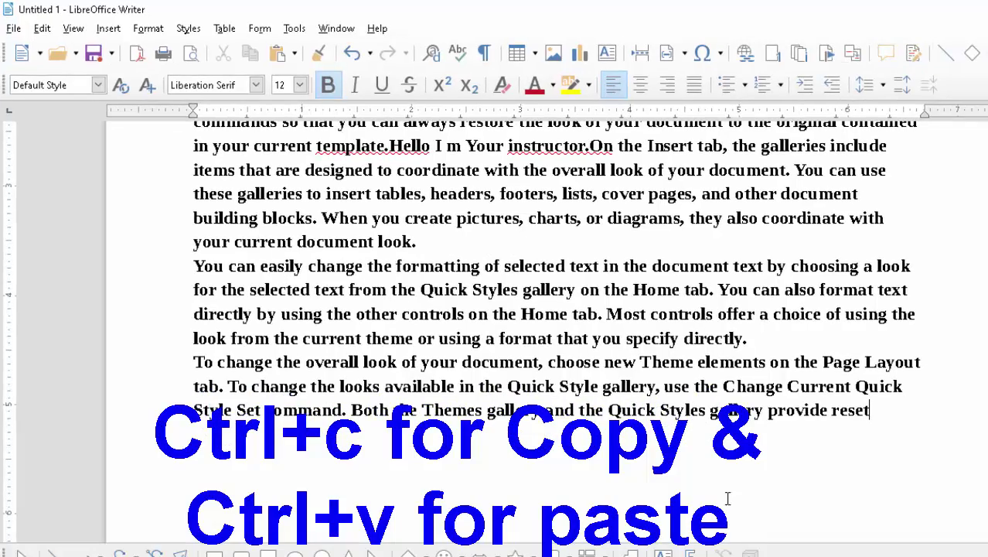
pyautogui.hotkey('ctrl', 'v')
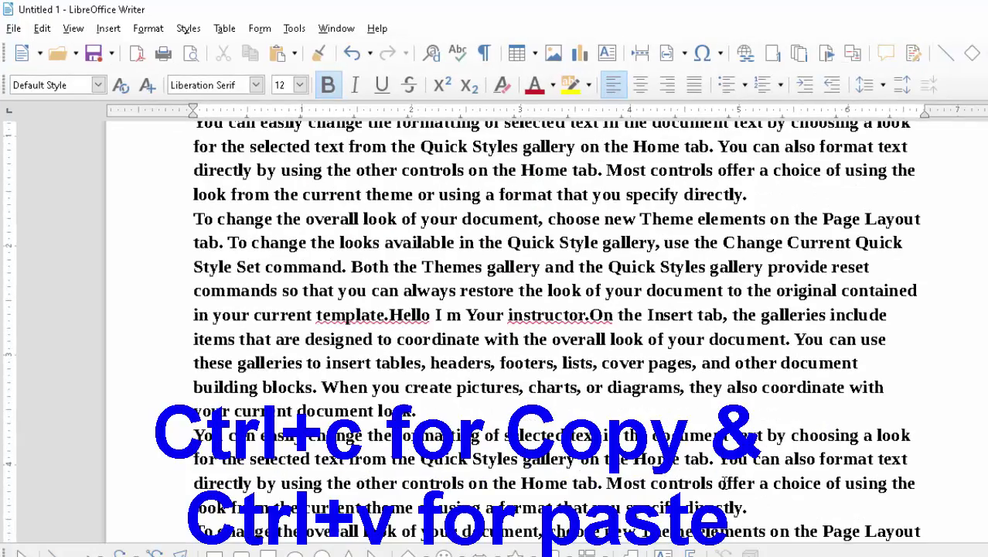
pyautogui.scroll(3, 724, 484)
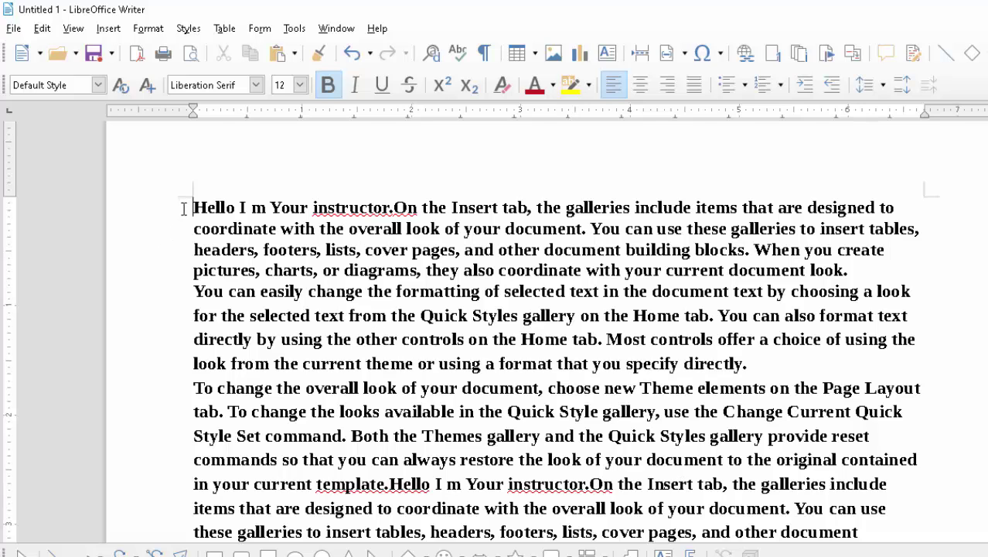
# - Enlarge all the document text from 12 to 15 pt
pyautogui.moveTo(184, 209); pyautogui.dragTo(314, 341)
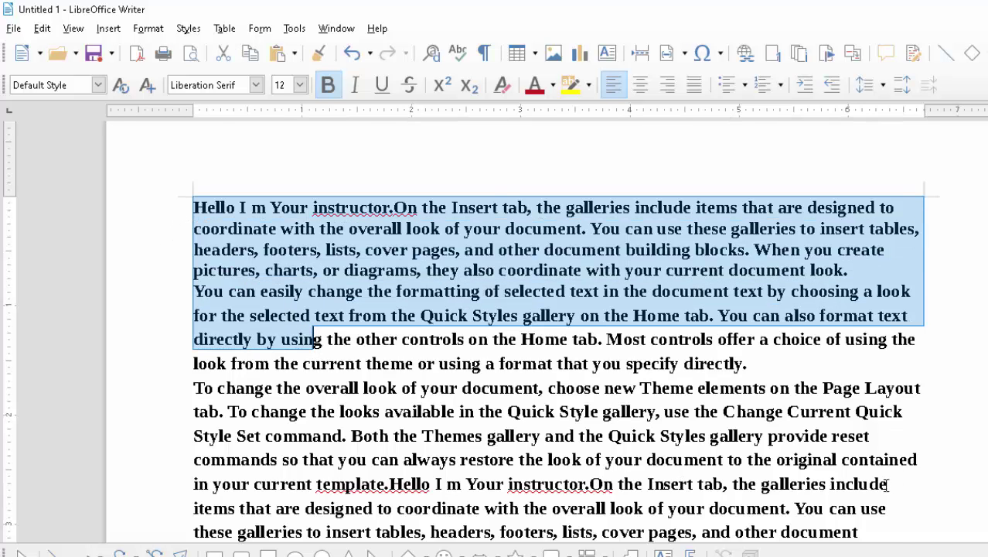
pyautogui.hotkey('ctrl', 'a')
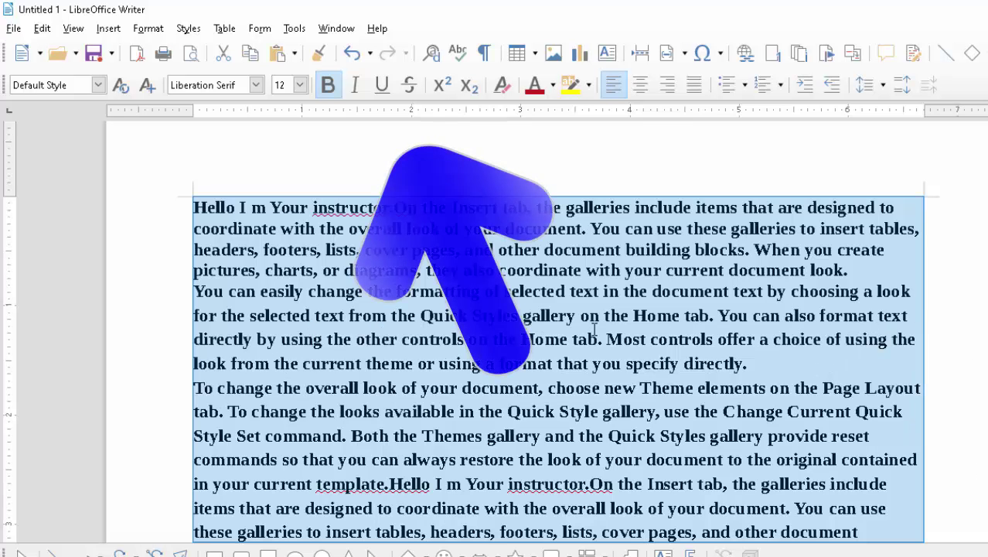
pyautogui.click(300, 86)
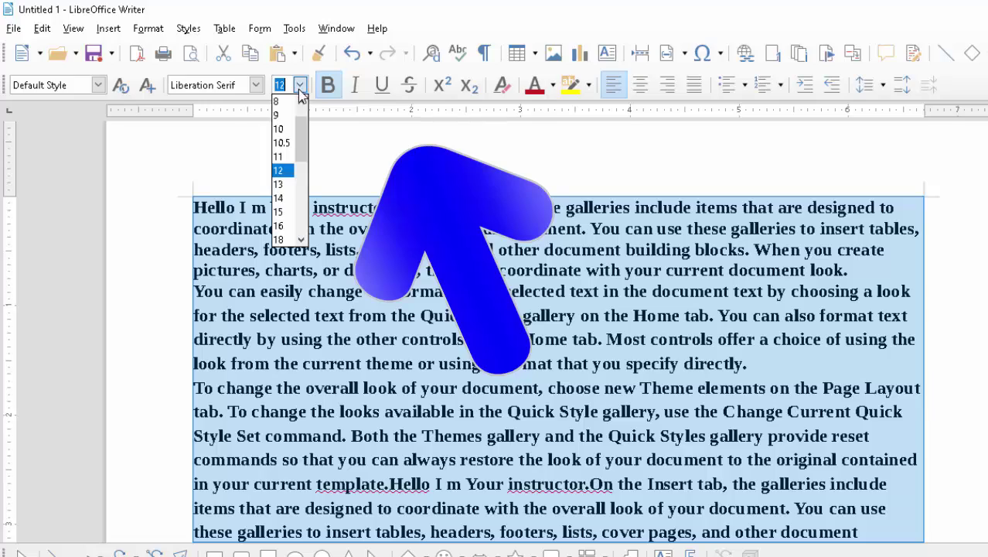
pyautogui.click(279, 212)
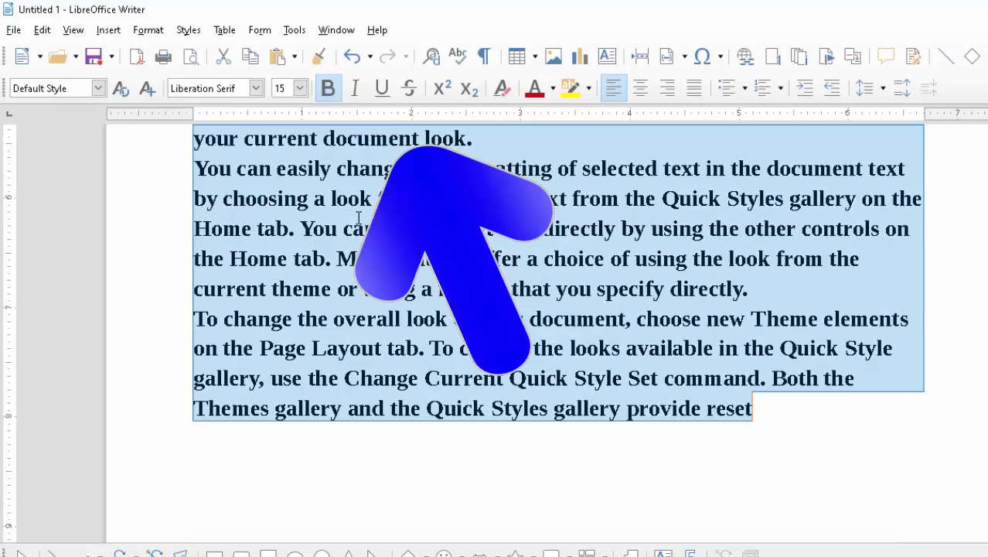
pyautogui.click(747, 444)
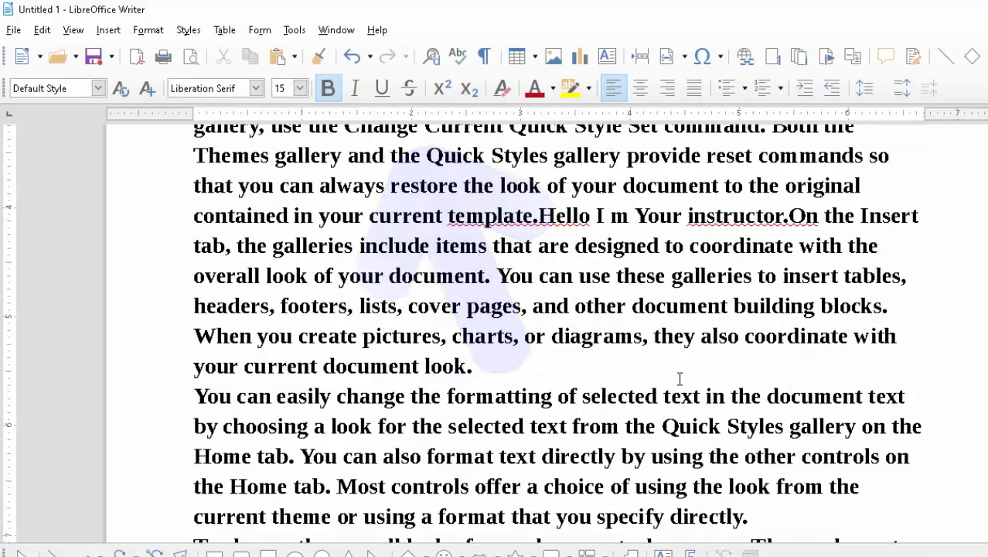
pyautogui.scroll(5, 680, 379)
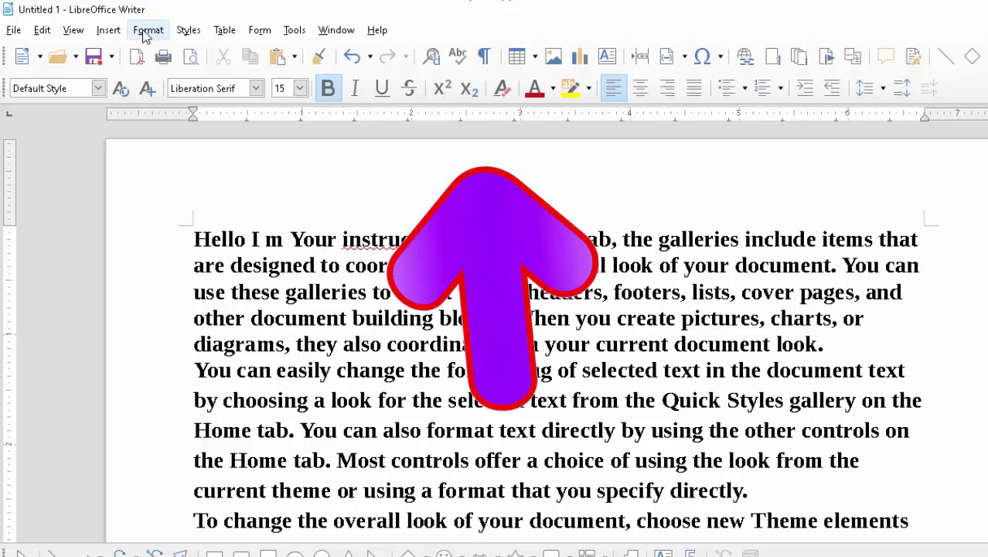
# - Lower the default page style's top margin from 0.79" to 0.46", keeping the other margins
pyautogui.click(145, 32)
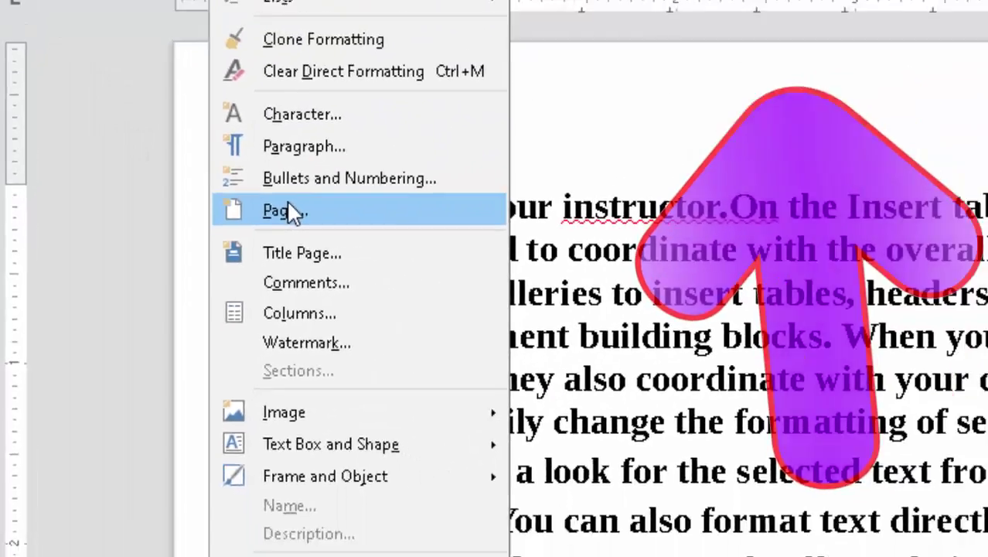
pyautogui.click(172, 233)
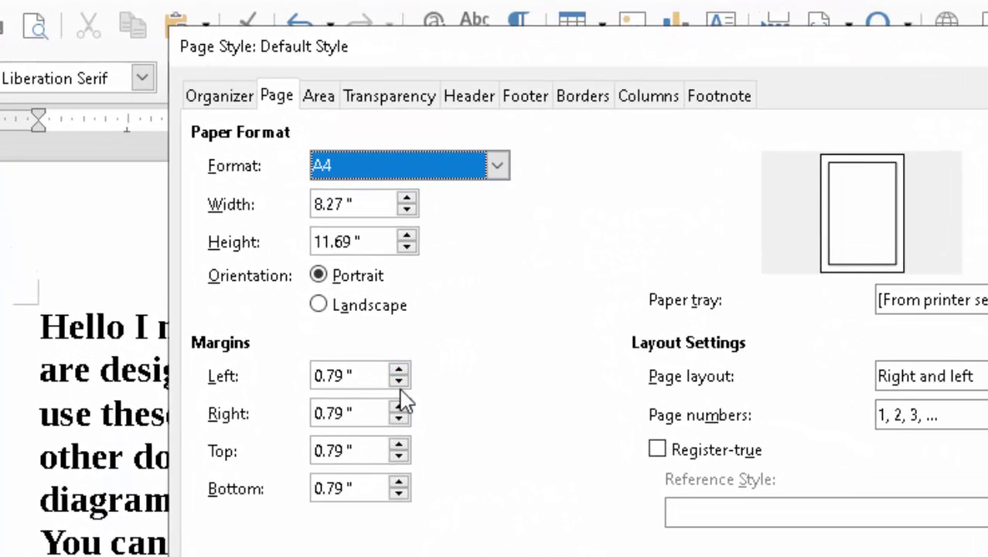
pyautogui.click(399, 457)
pyautogui.moveTo(401, 457); pyautogui.dragTo(400, 457)
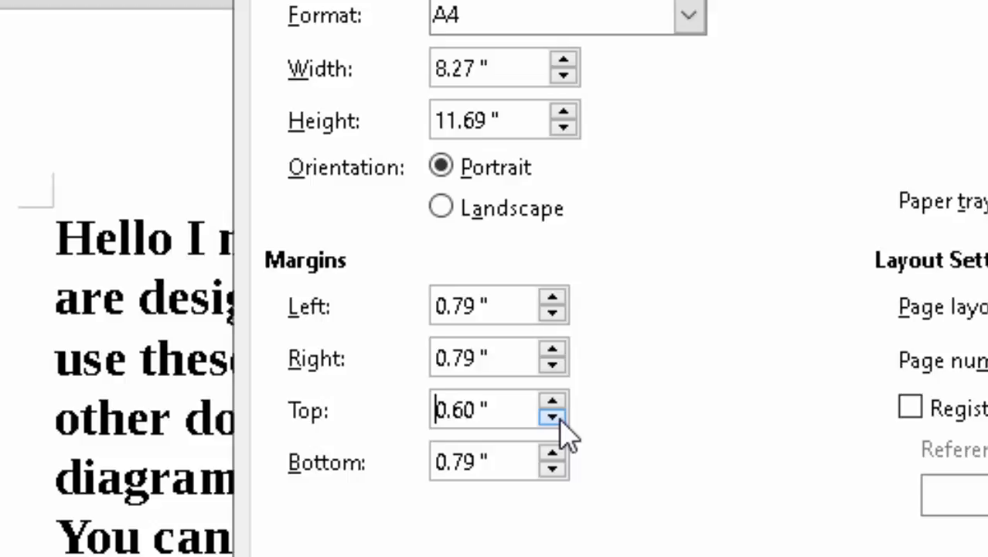
pyautogui.moveTo(553, 417); pyautogui.dragTo(552, 417)
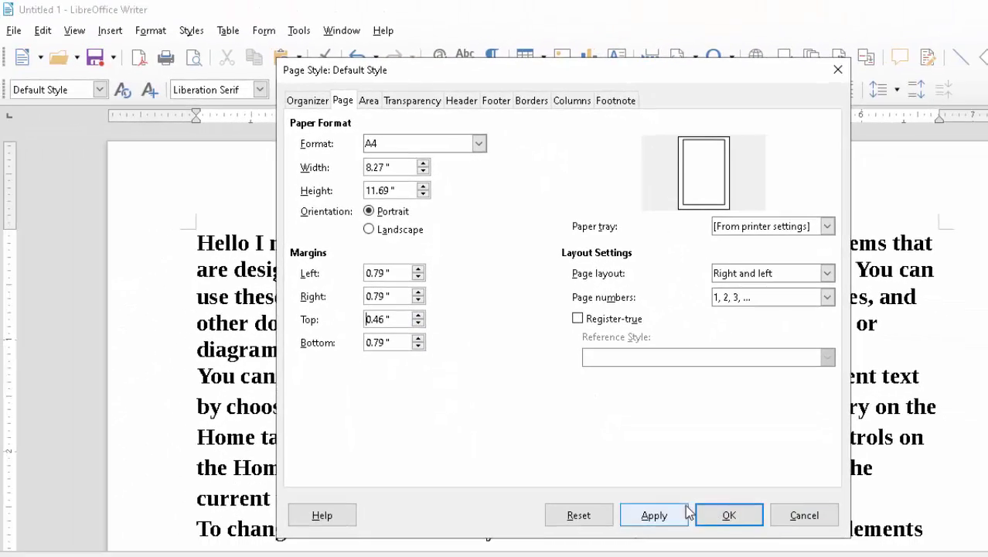
pyautogui.click(743, 515)
# - Return to the top of the document and open the Format menu
pyautogui.scroll(10, 676, 493)
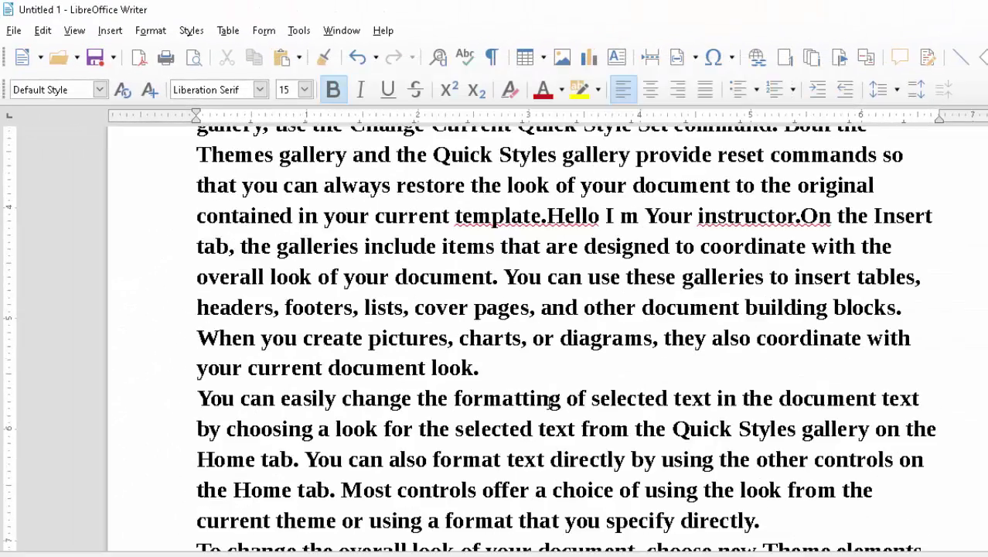
pyautogui.scroll(5, 541, 310)
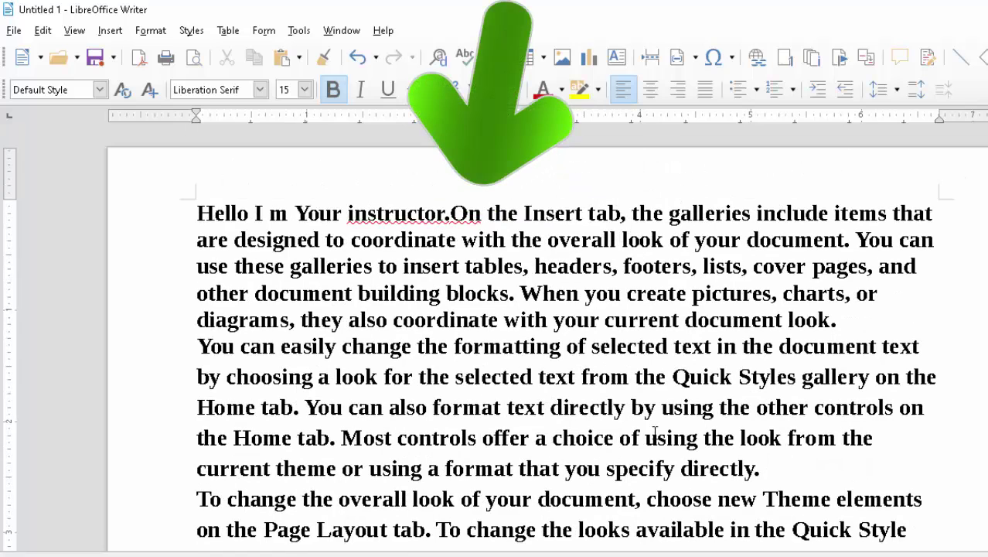
pyautogui.click(138, 36)
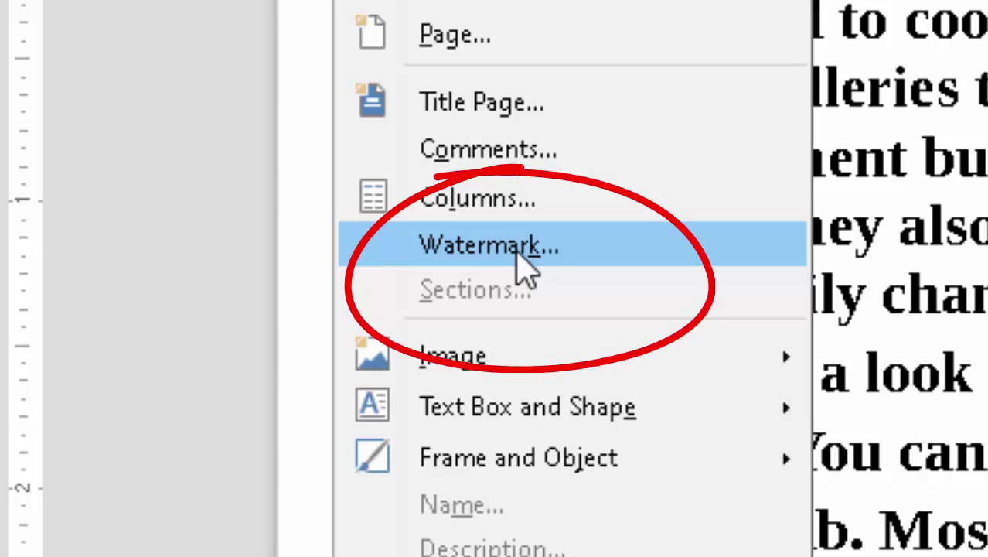
# - Enter a person's name as the watermark text and make it lime
pyautogui.click(520, 257)
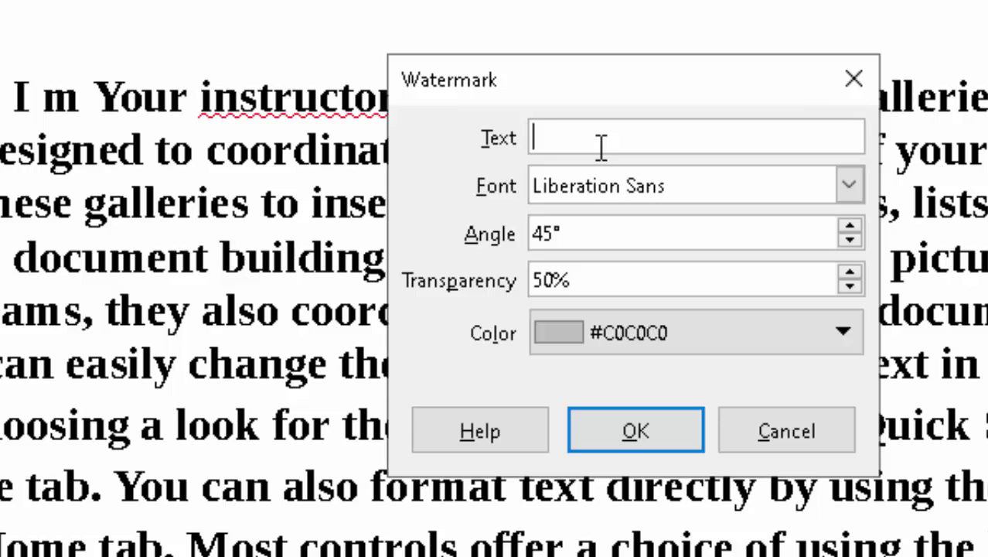
pyautogui.write('Sura')
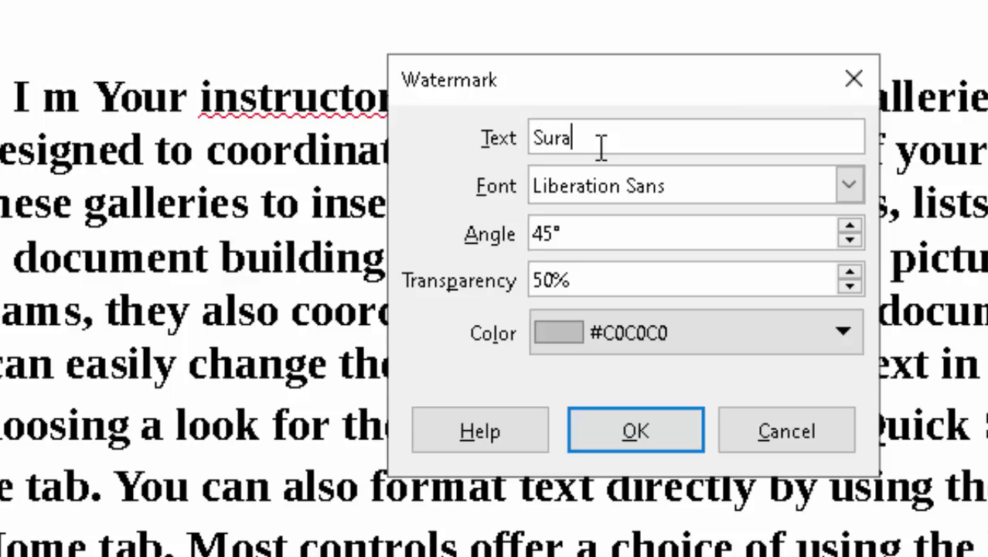
pyautogui.write('j')
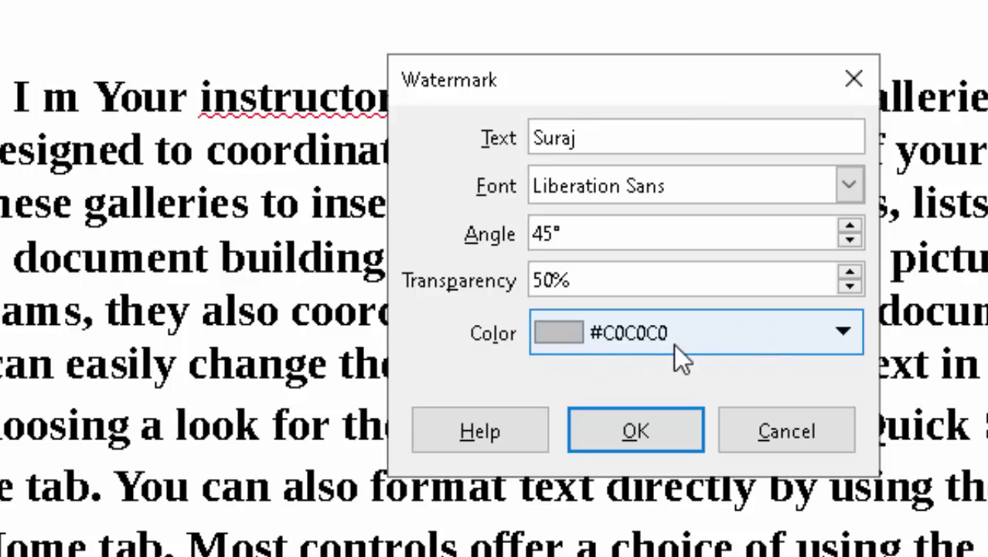
pyautogui.click(774, 337)
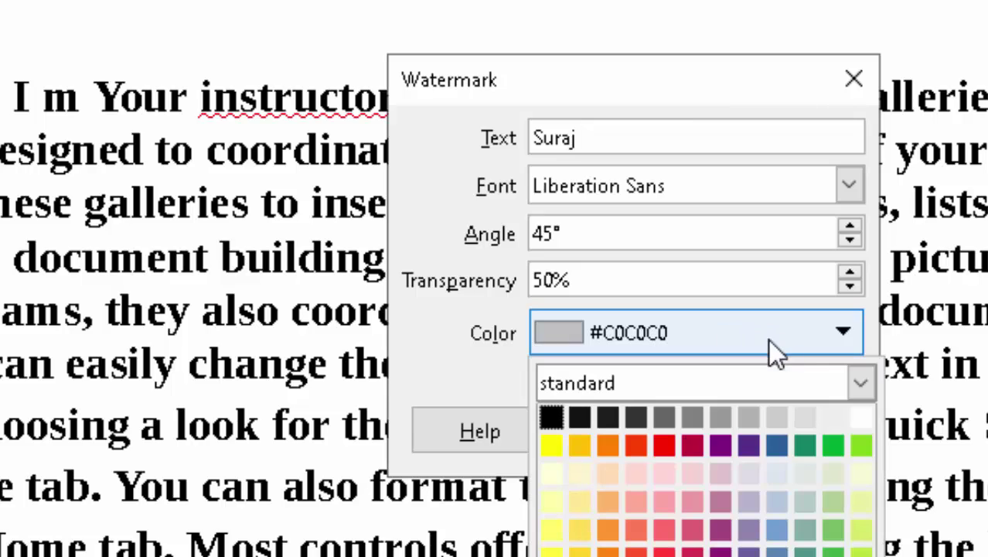
pyautogui.click(863, 450)
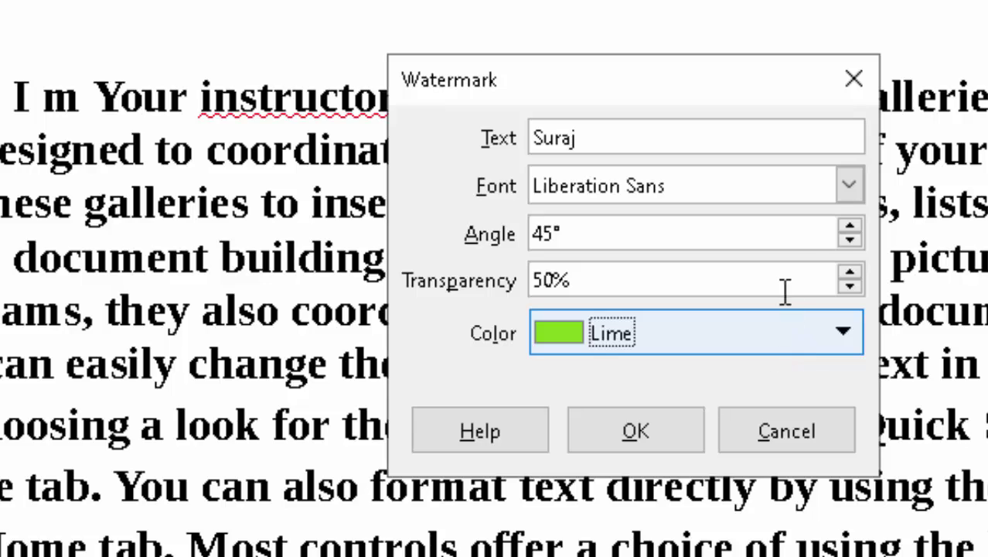
# - Set the watermark angle to 51° with 50% transparency and apply it
pyautogui.click(851, 229)
pyautogui.doubleClick(851, 229)
pyautogui.tripleClick(851, 229)
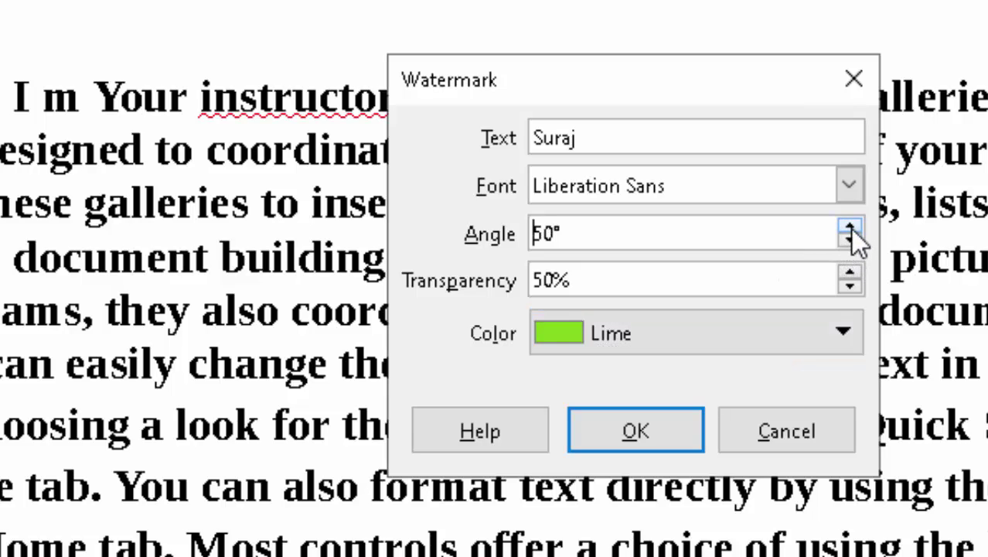
pyautogui.click(851, 229)
pyautogui.click(850, 288)
pyautogui.click(851, 288)
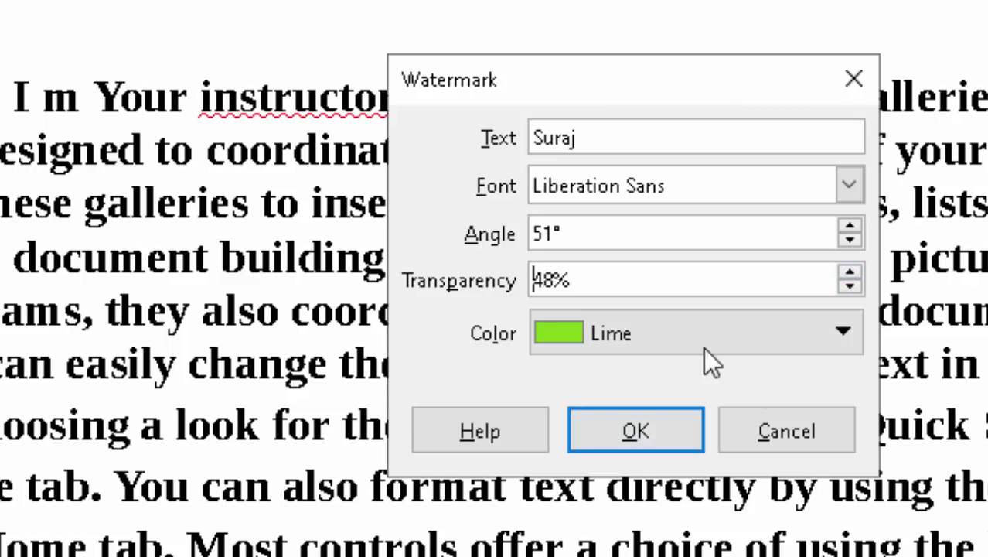
pyautogui.click(850, 274)
pyautogui.click(850, 274)
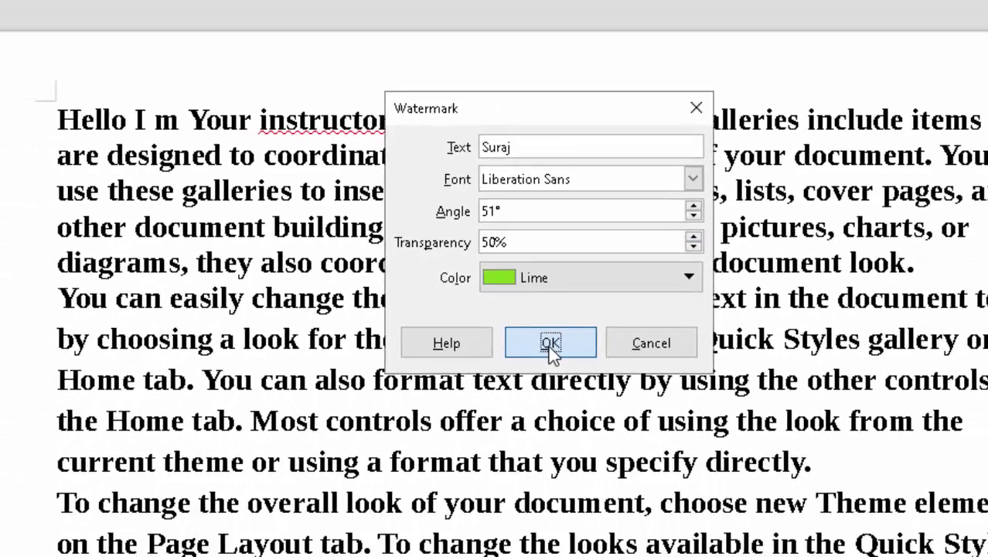
pyautogui.click(603, 400)
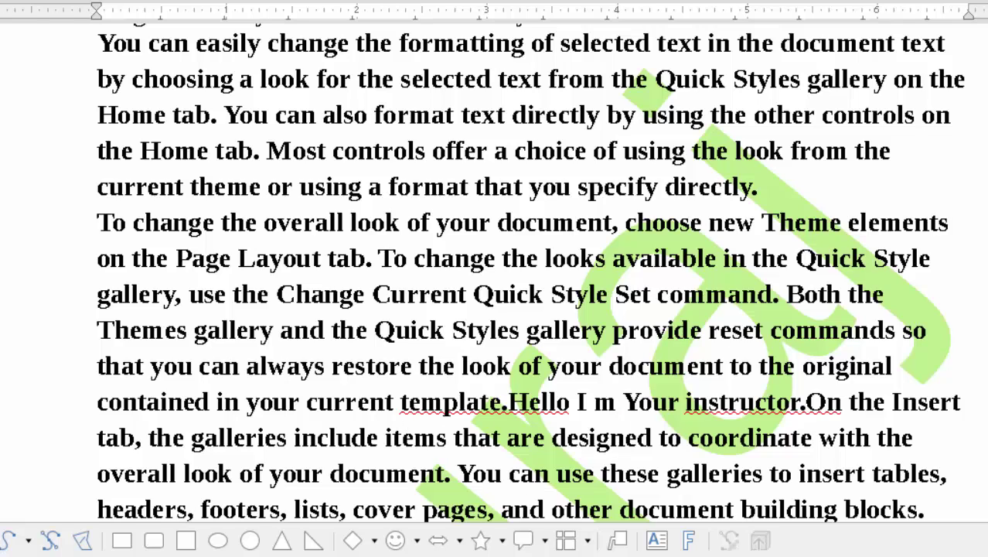
# - Open the Format menu with Alt+O
pyautogui.hotkey('alt', 'o')
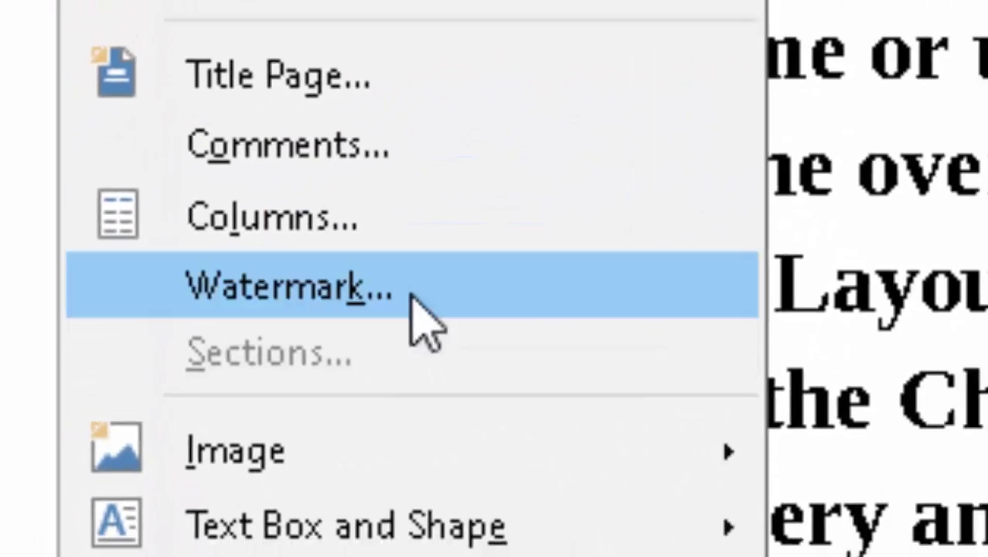
# - Replace the watermark's name text with 'The Sign in Institute'
pyautogui.click(412, 294)
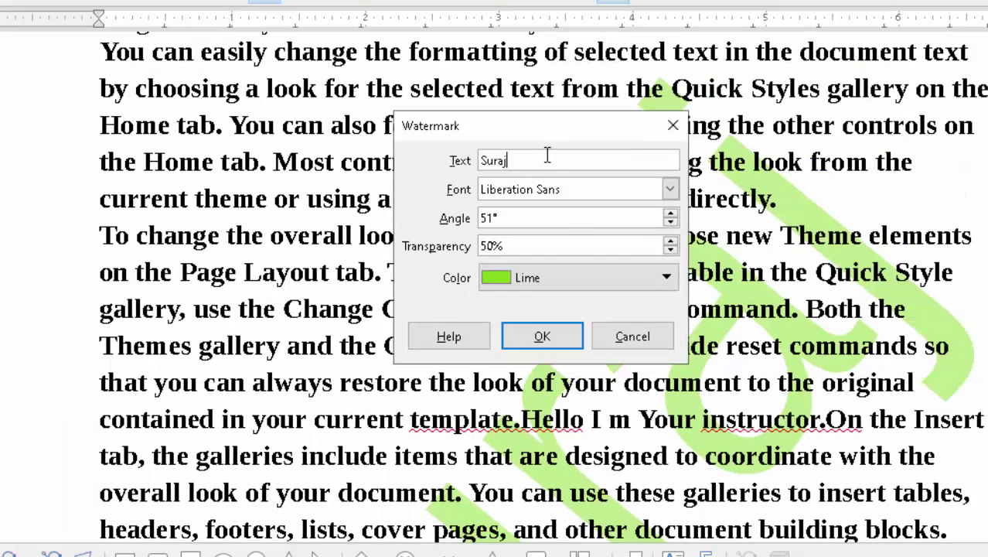
pyautogui.doubleClick(499, 160)
pyautogui.press('BackSpace')
pyautogui.press('BackSpace')
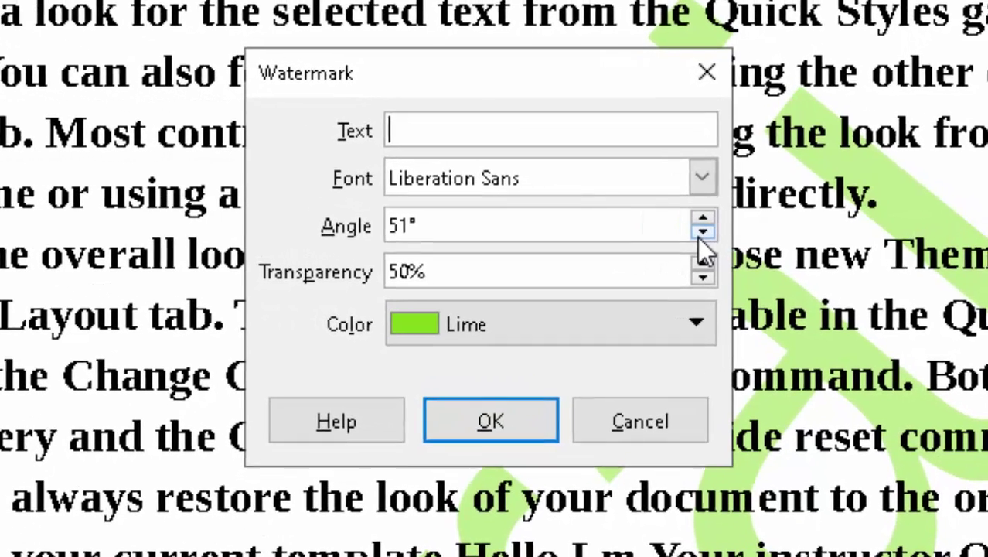
pyautogui.write('The ')
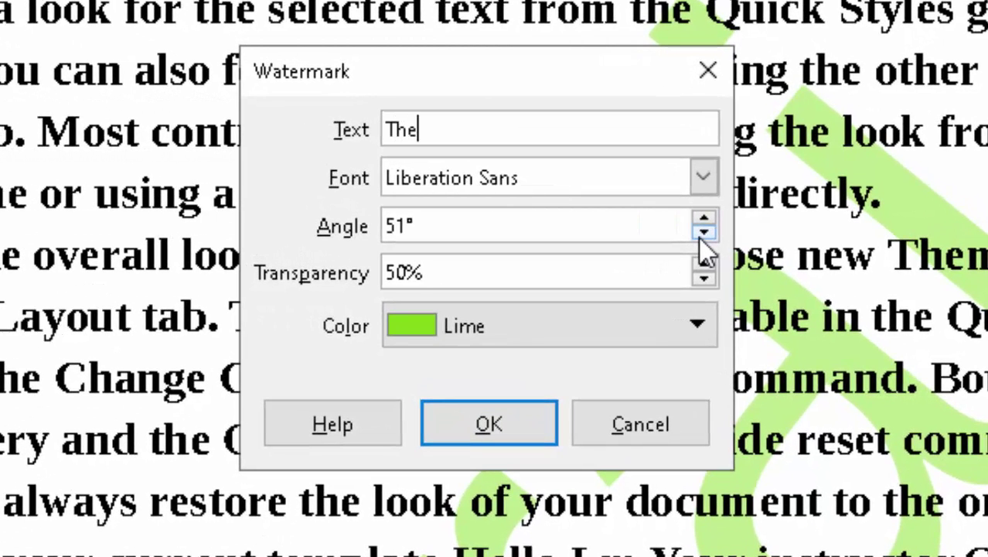
pyautogui.write('Sign ')
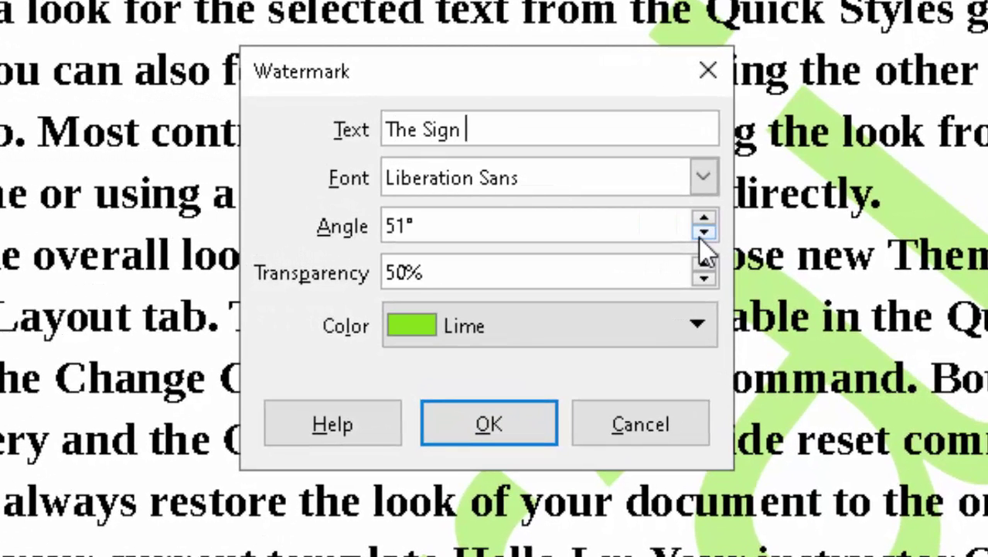
pyautogui.write('in ')
pyautogui.write('Instit')
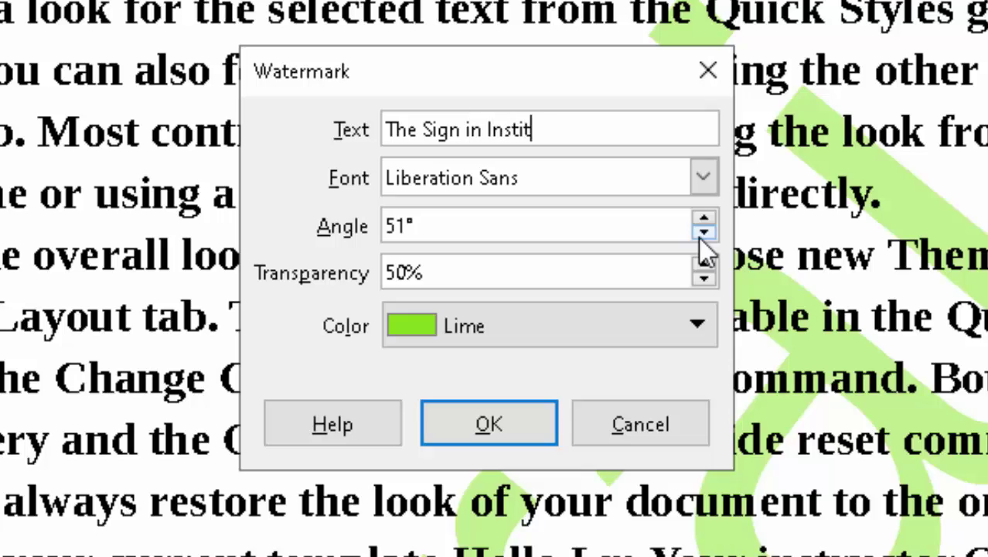
pyautogui.write('ute')
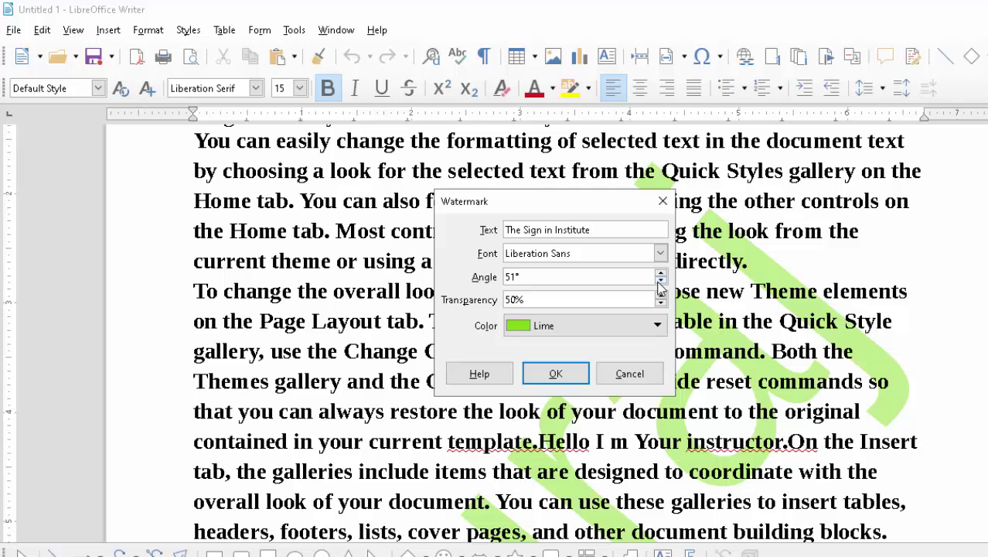
# - Make the watermark Dark Gray 1 with 60% transparency
pyautogui.click(606, 335)
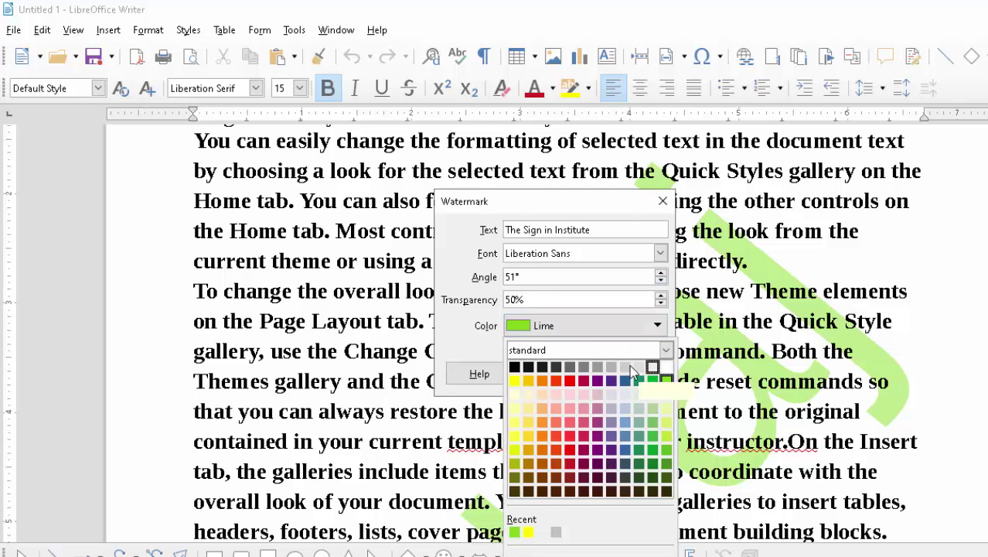
pyautogui.click(570, 367)
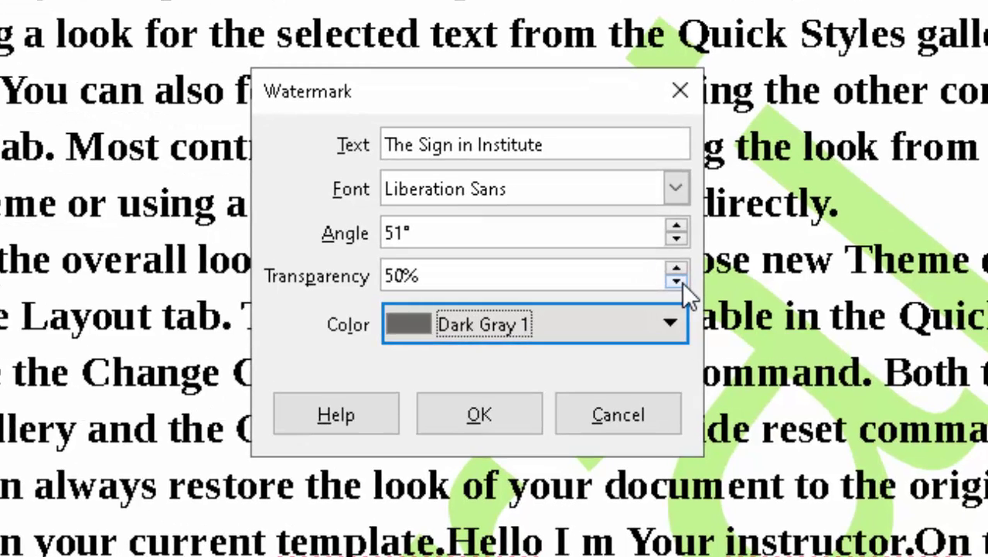
pyautogui.click(678, 282)
pyautogui.tripleClick(678, 270)
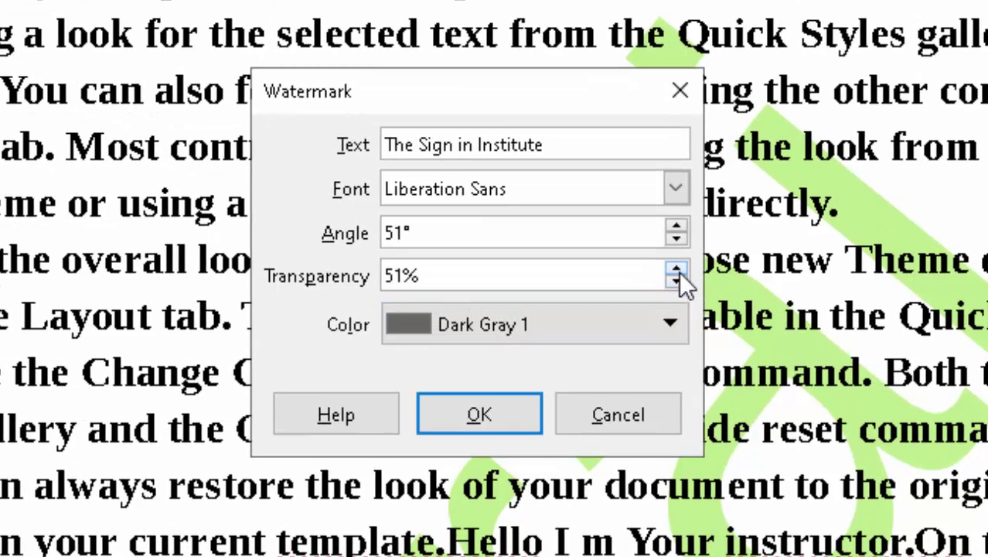
pyautogui.click(678, 270)
pyautogui.doubleClick(677, 269)
pyautogui.click(677, 270)
pyautogui.click(678, 270)
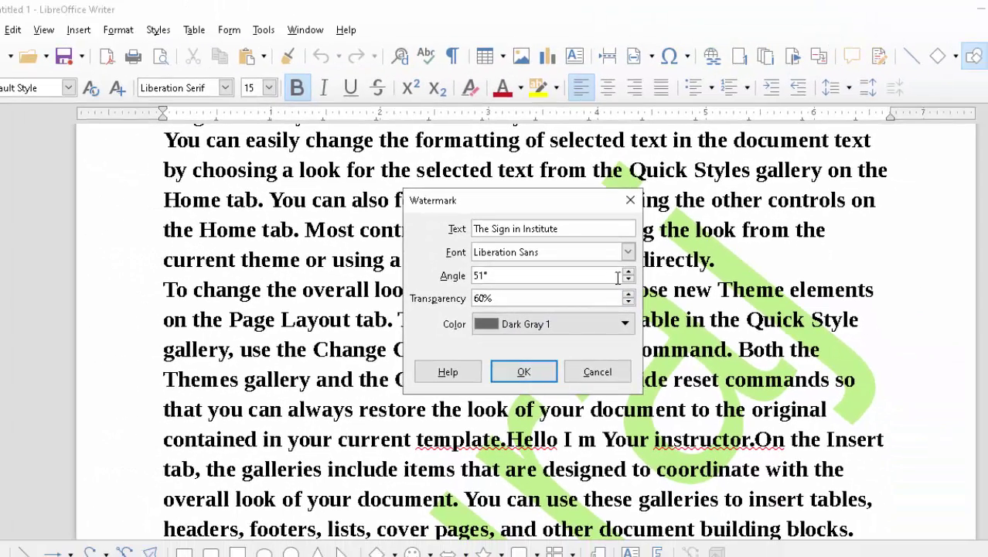
# - Set the watermark font to Linux Biolinum G and apply the changes
pyautogui.click(628, 252)
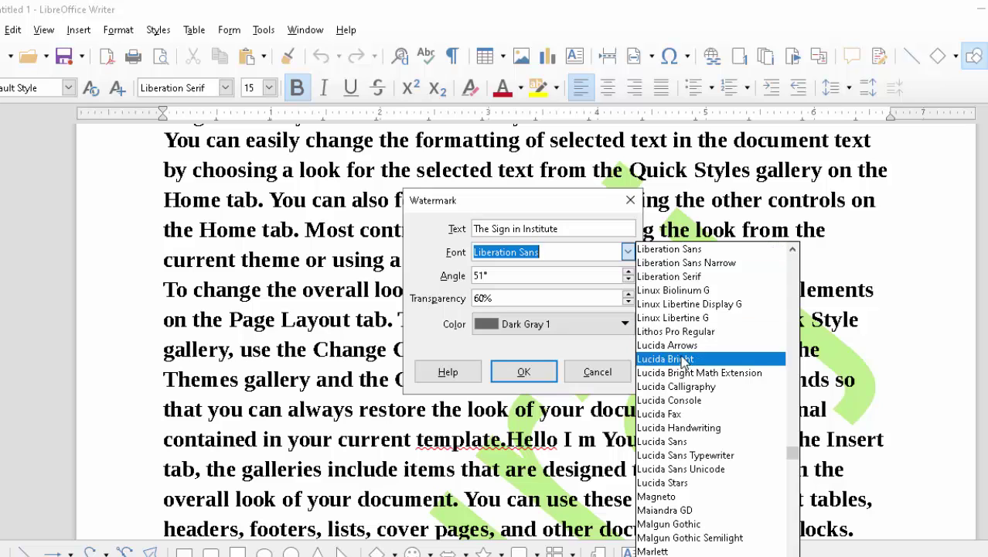
pyautogui.click(671, 290)
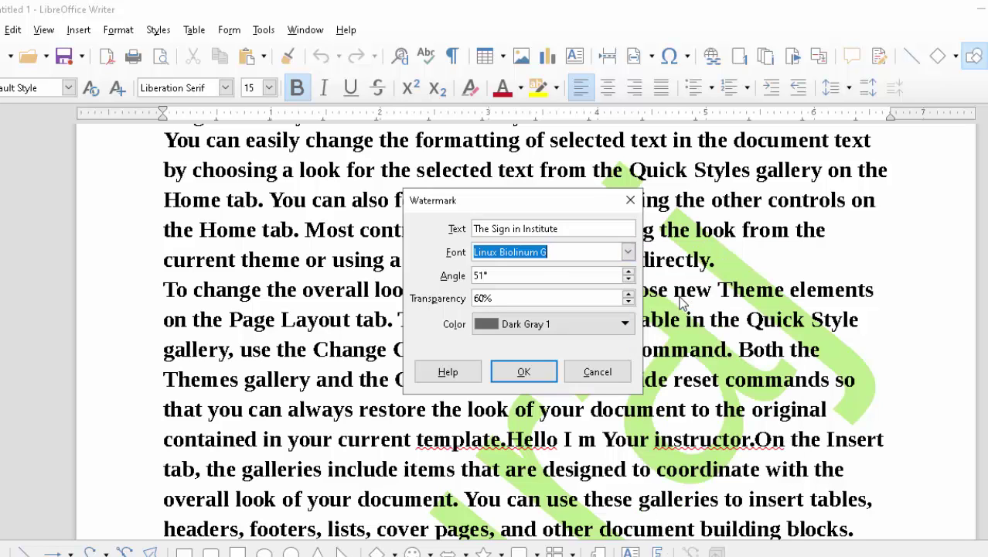
pyautogui.click(520, 374)
pyautogui.scroll(3, 473, 412)
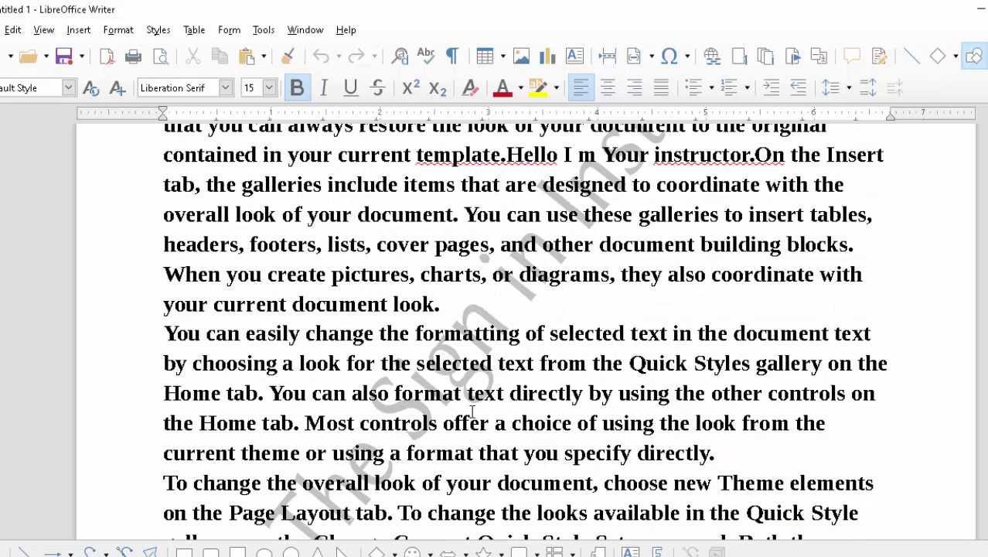
pyautogui.scroll(-5, 716, 219)
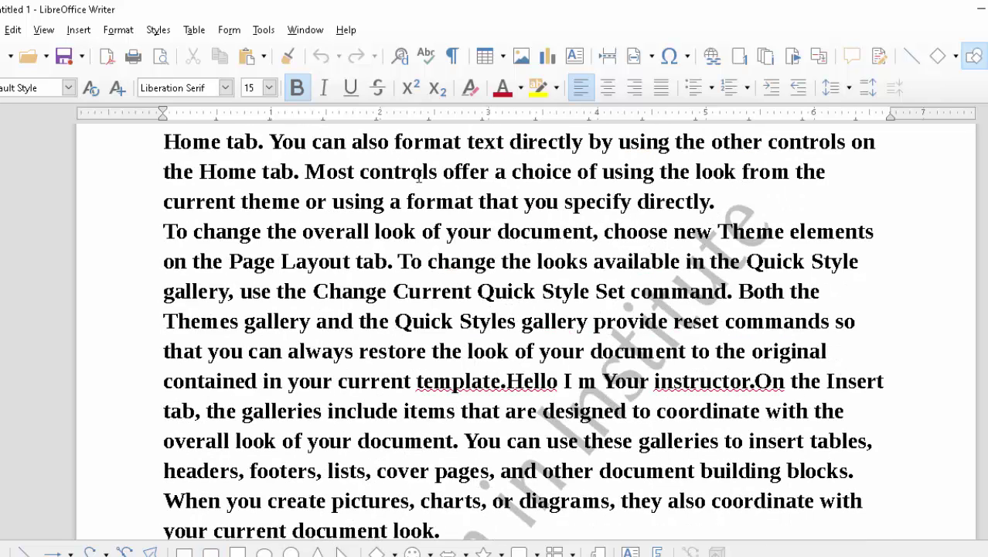